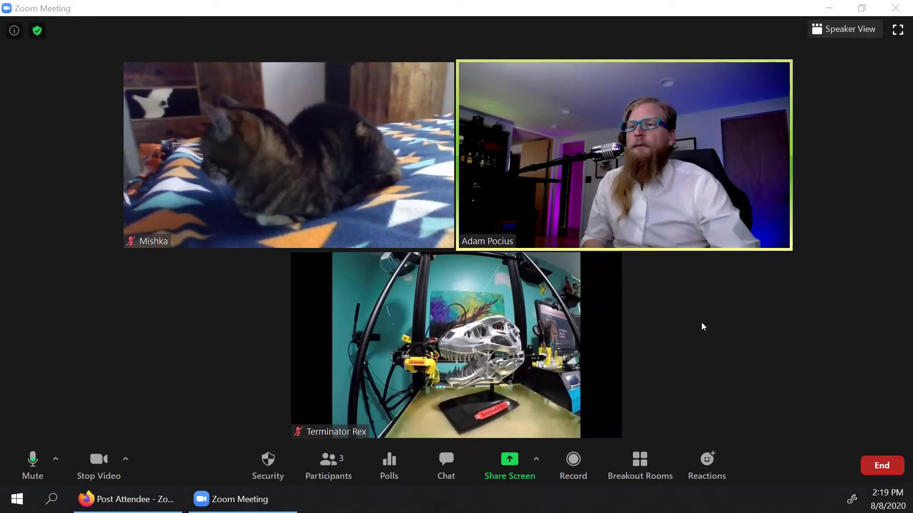
Change the meeting from Gallery View to Speaker View so one participant's video fills the screen.
mouse_move(496, 329)
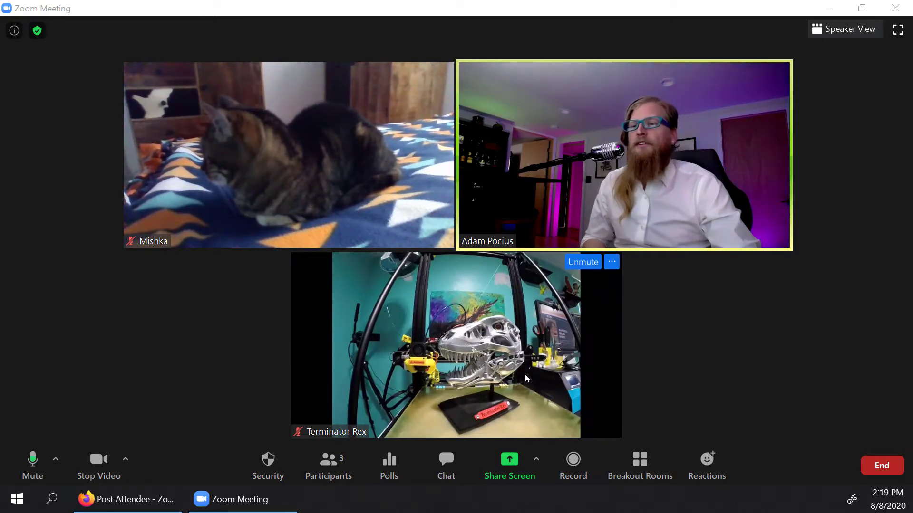
mouse_move(285, 213)
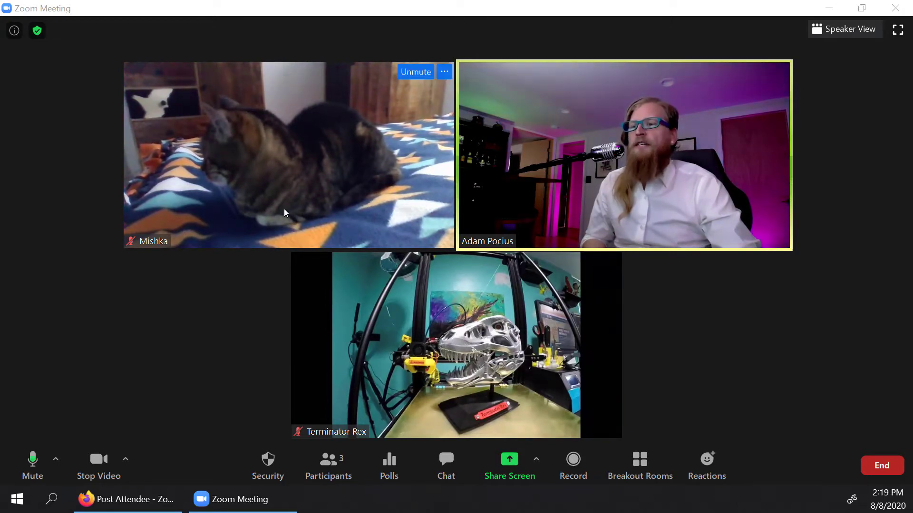
mouse_move(579, 249)
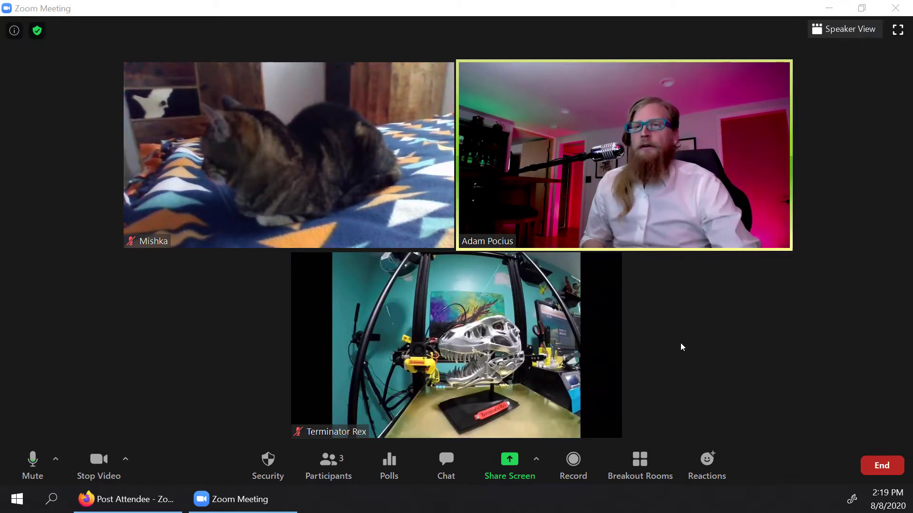
left_click(825, 37)
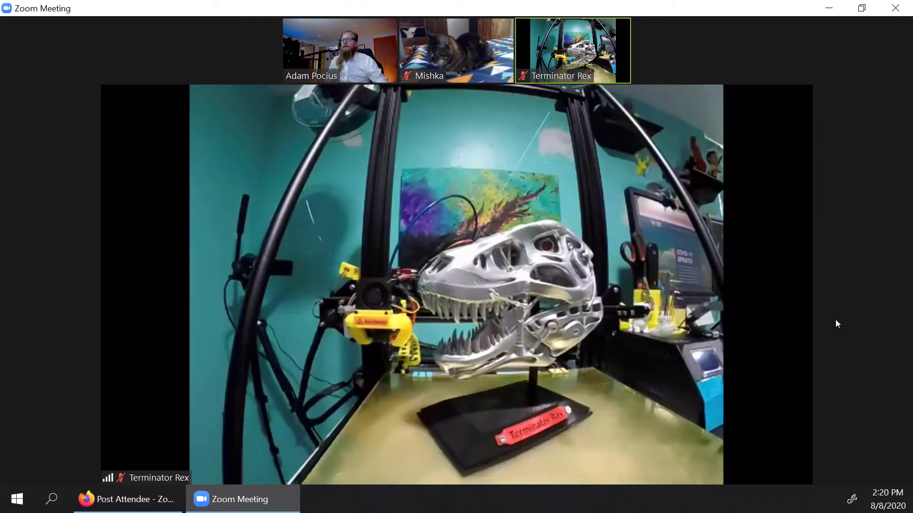
mouse_move(443, 59)
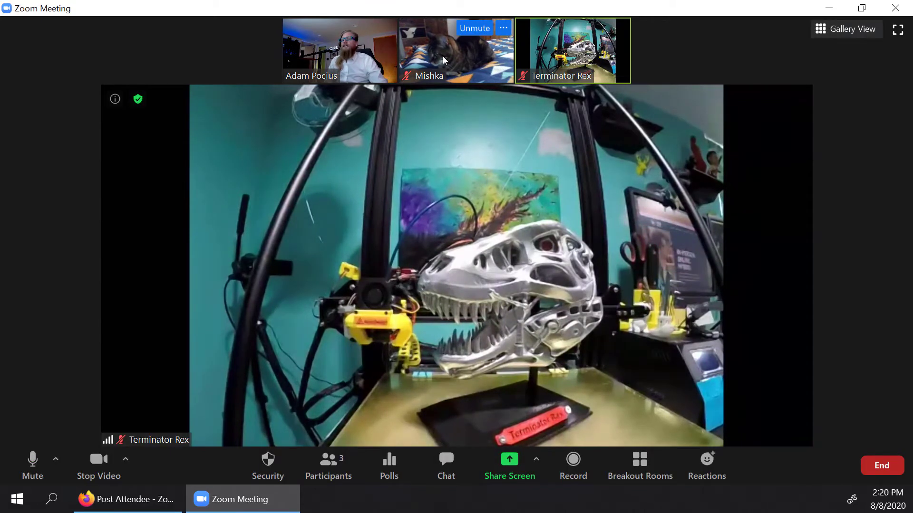
Pin Mishka's video as the main view.
right_click(443, 56)
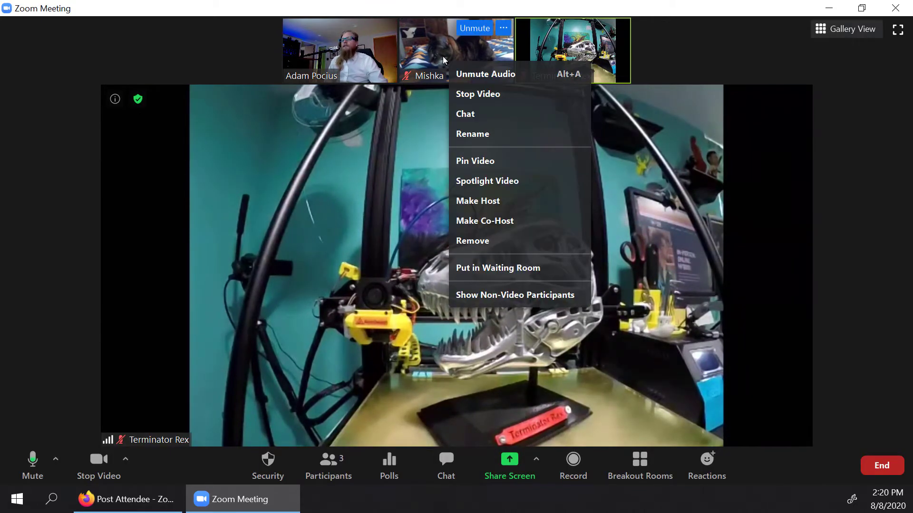
key("Escape")
right_click(443, 56)
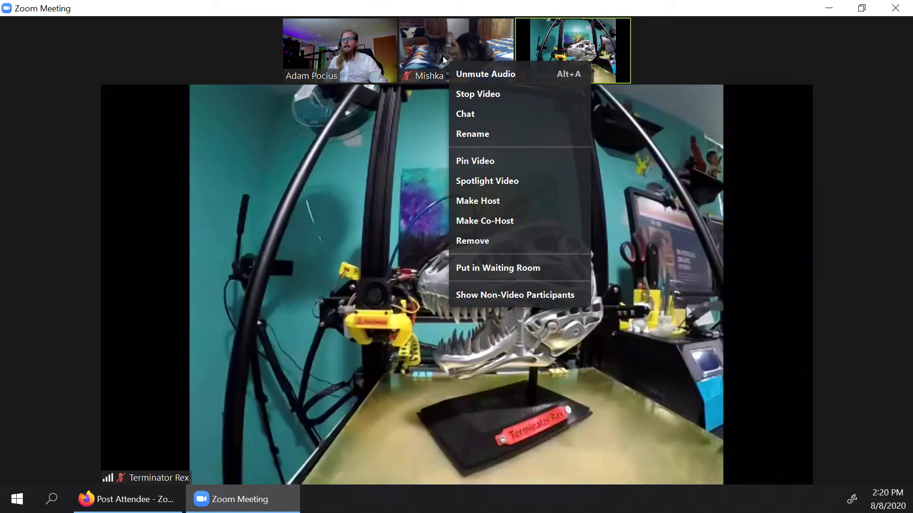
left_click(474, 157)
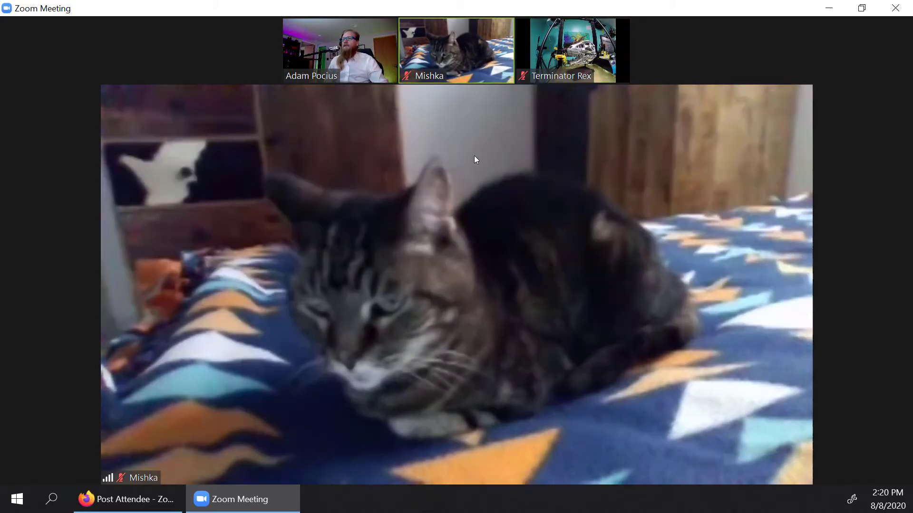
Spotlight Terminator Rex's video for everyone.
mouse_move(550, 274)
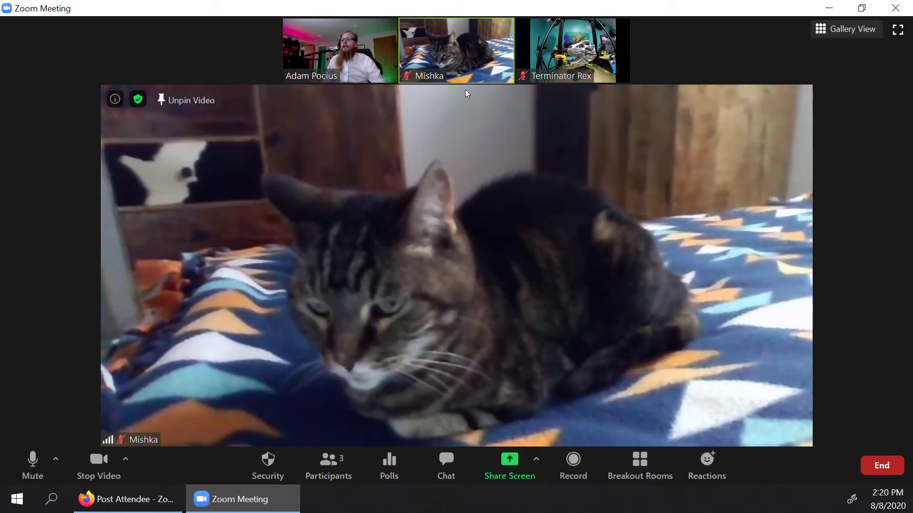
mouse_move(466, 60)
right_click(577, 59)
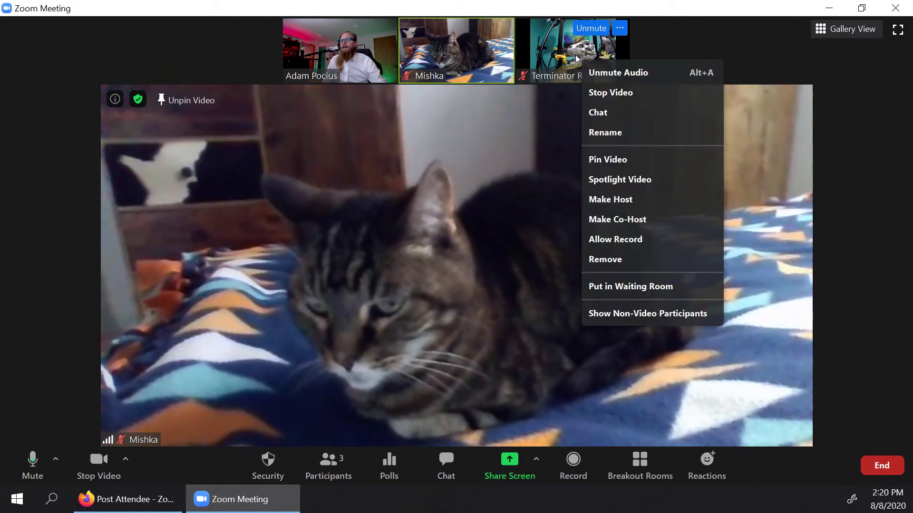
left_click(617, 179)
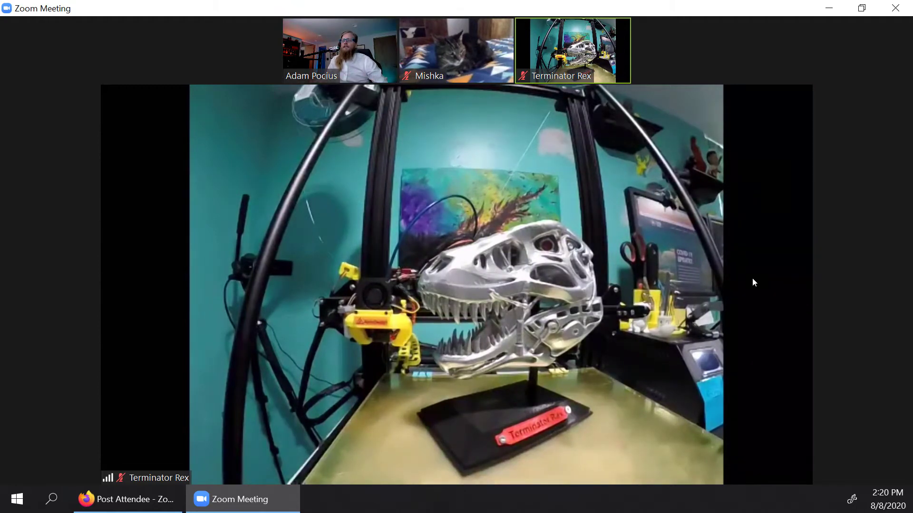
Pin the host's own video as the main view.
left_click(386, 27)
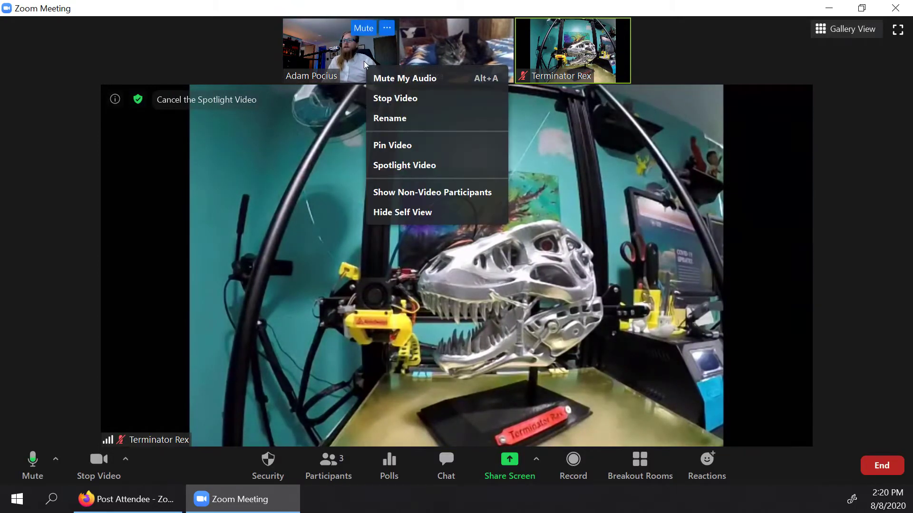
left_click(401, 146)
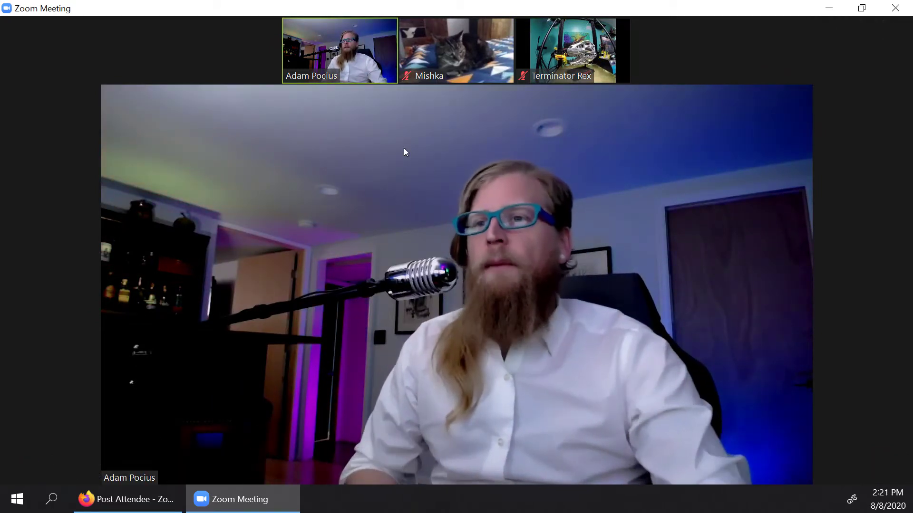
mouse_move(457, 106)
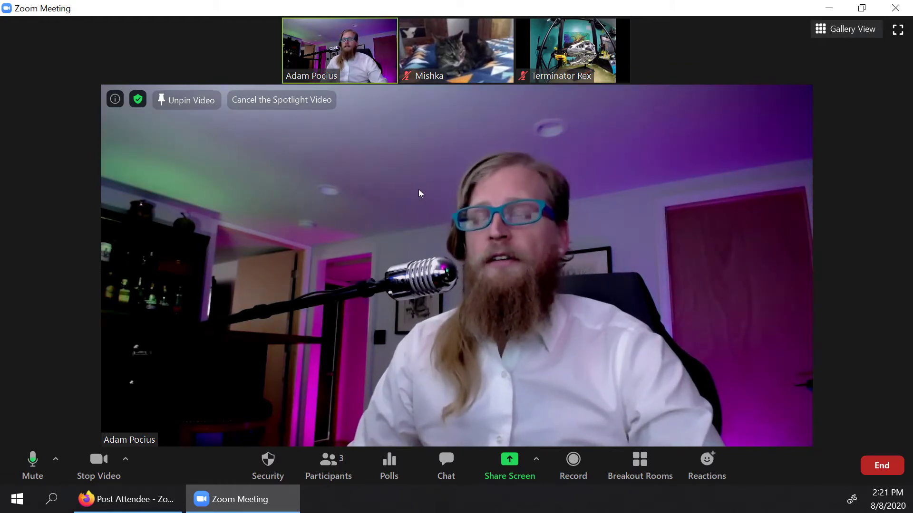
Toggle to Gallery View and back to Speaker View, leaving the host's pinned video large.
left_click(821, 33)
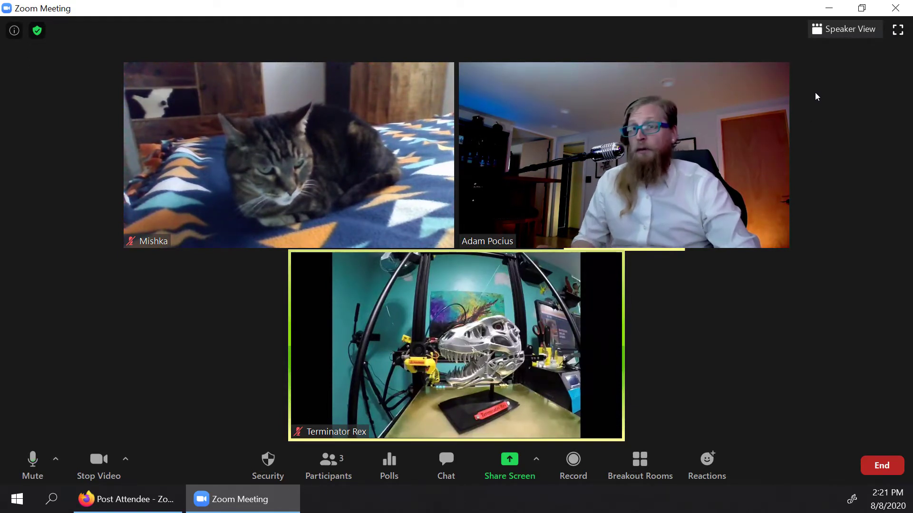
left_click(835, 30)
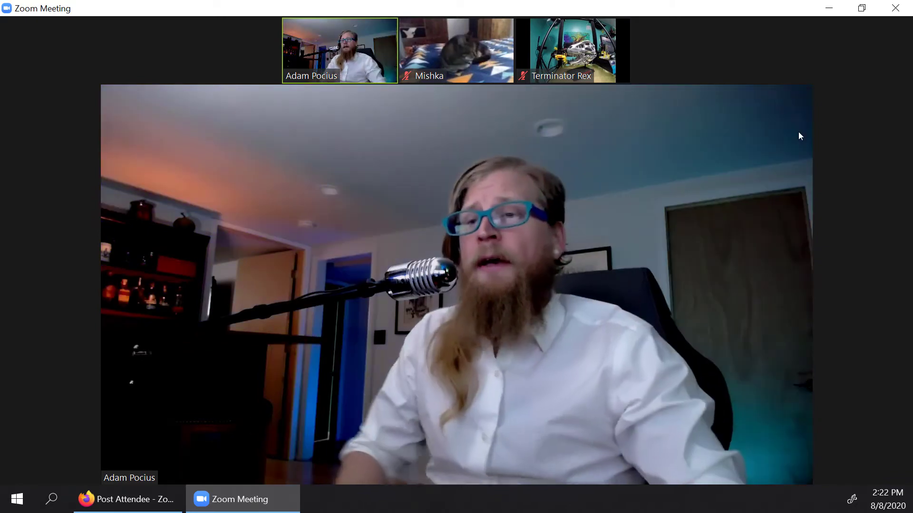
mouse_move(777, 130)
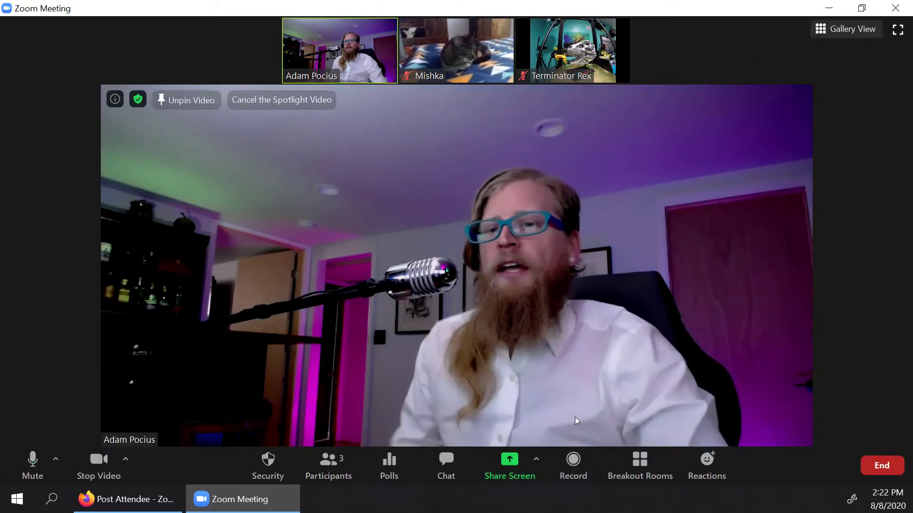
Create 2 breakout rooms with participants assigned manually.
left_click(640, 460)
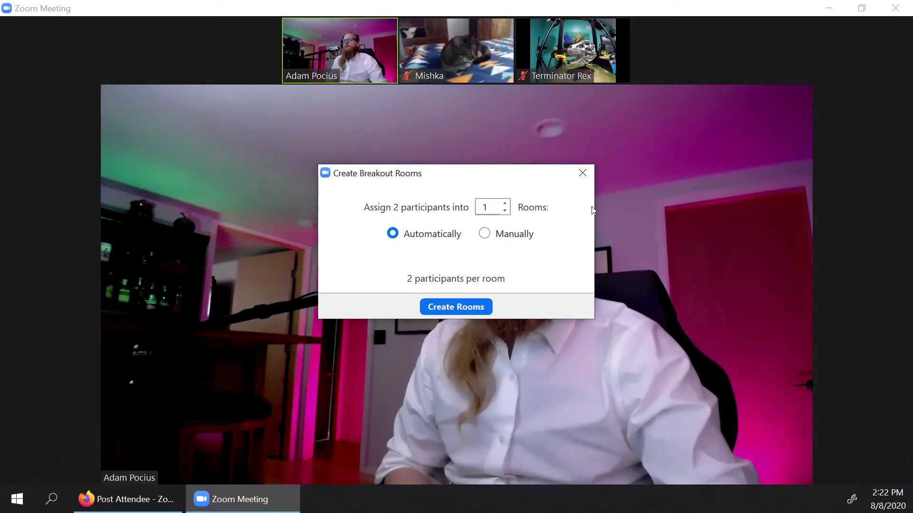
left_click(505, 205)
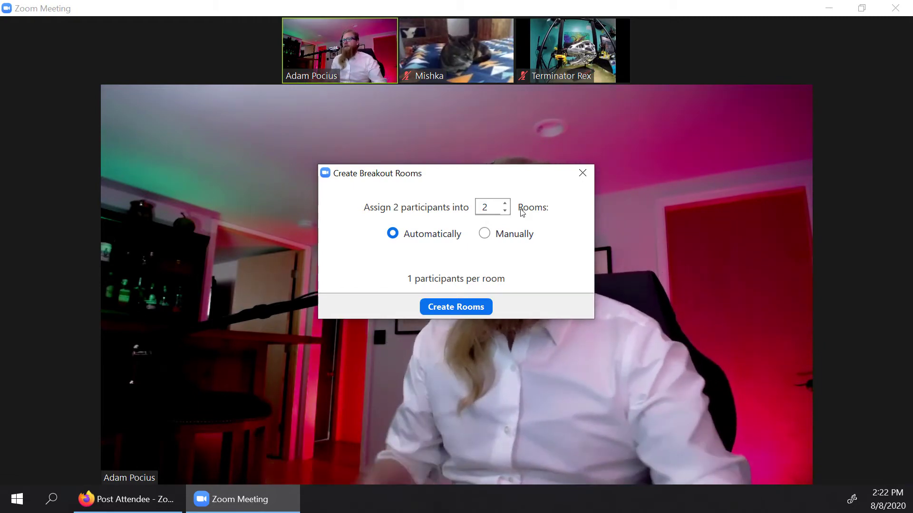
left_click(484, 233)
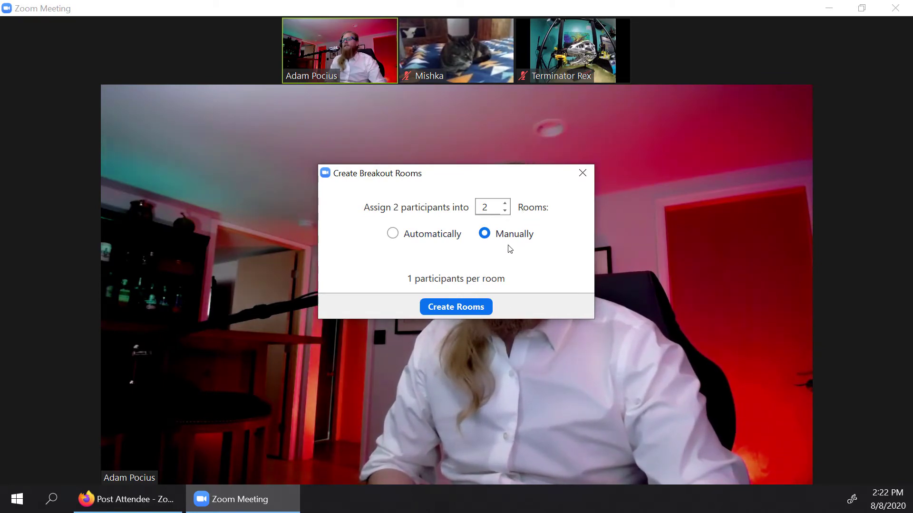
left_click(456, 307)
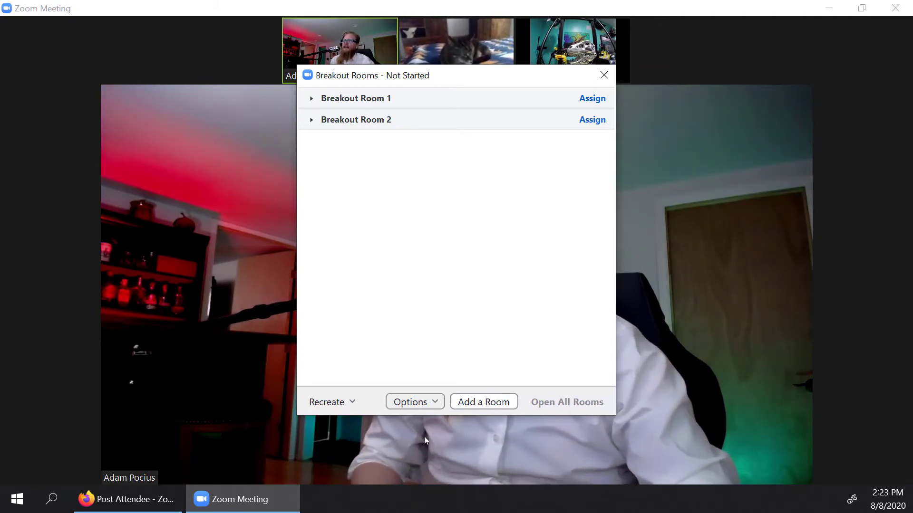
mouse_move(449, 470)
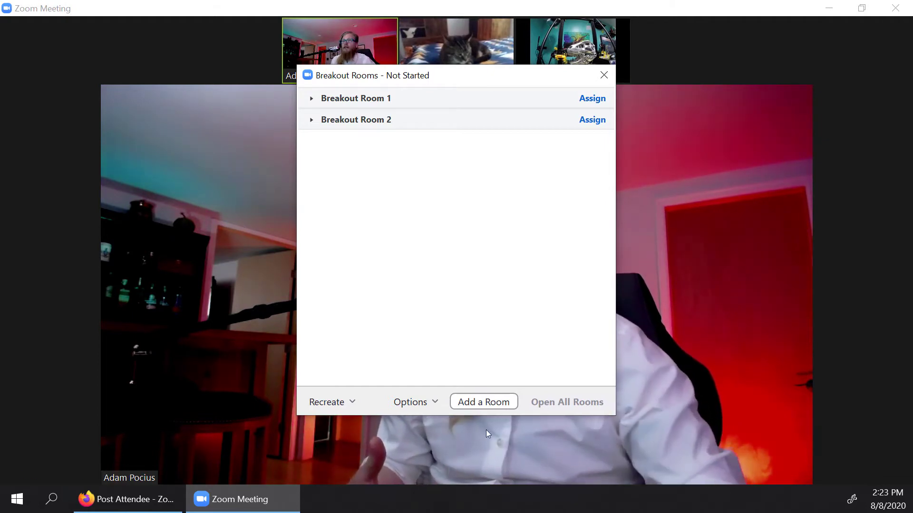
mouse_move(367, 105)
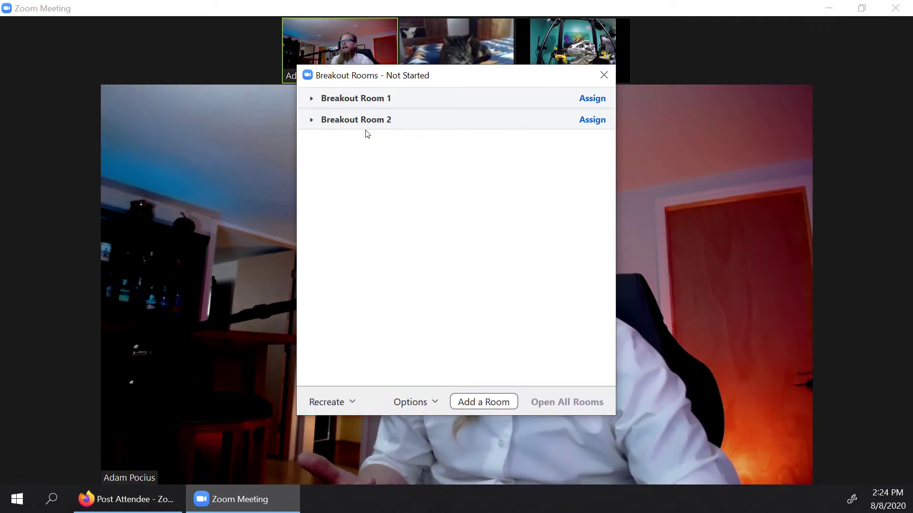
mouse_move(354, 122)
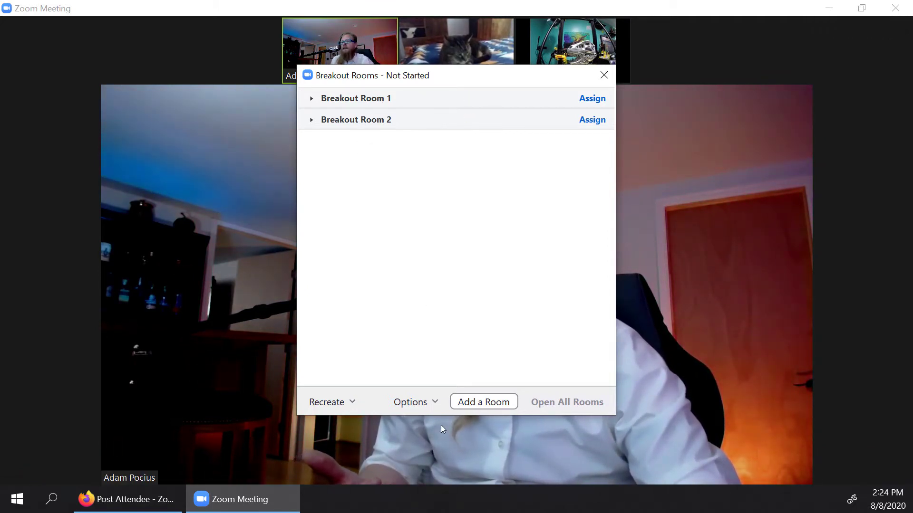
Bring up the Recreate settings, then the breakout room Options.
left_click(354, 402)
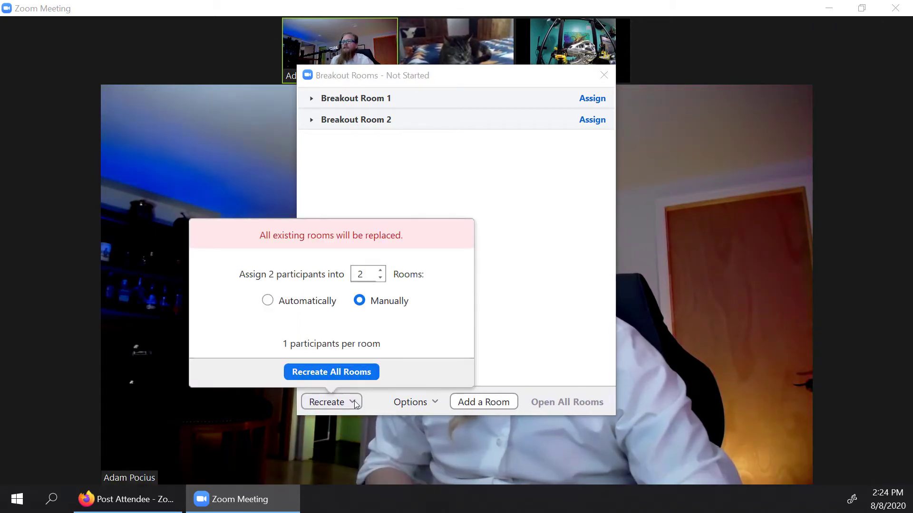
left_click(410, 406)
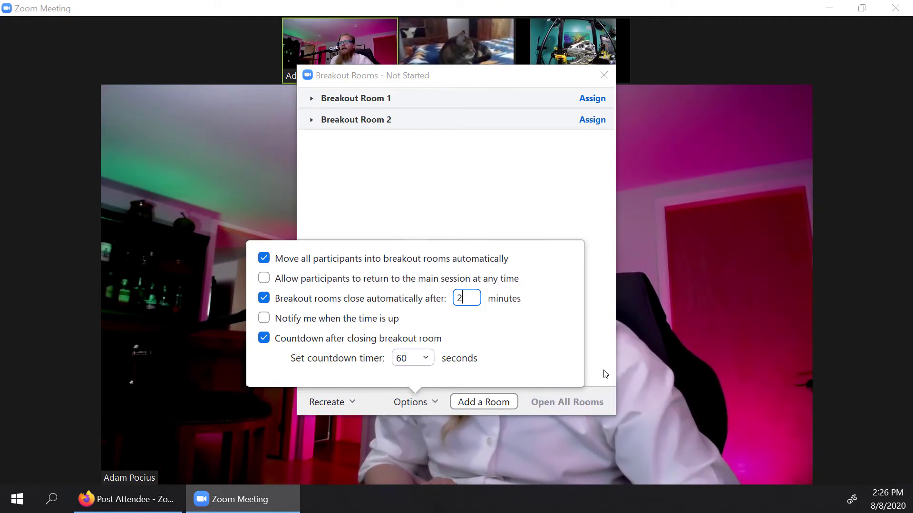
left_click(426, 360)
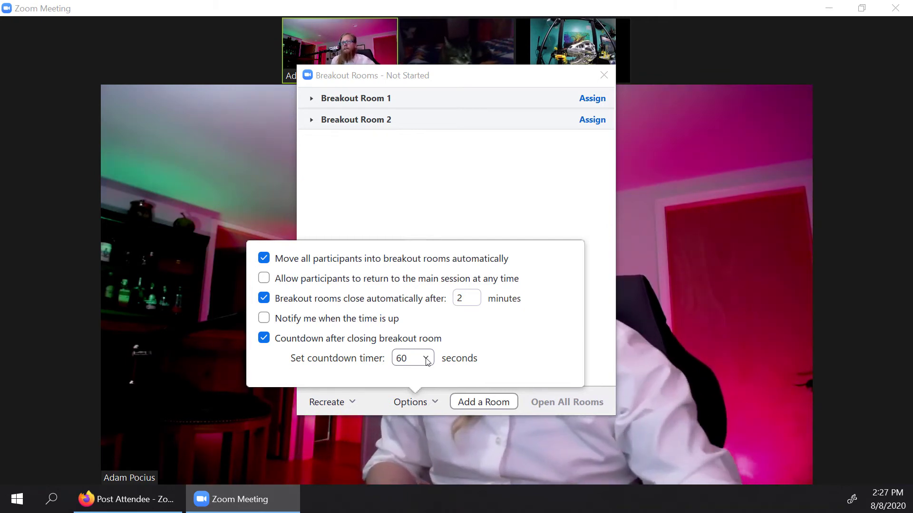
Assign Mishka to Breakout Room 1 and Terminator Rex to Breakout Room 2, then open all rooms.
left_click(565, 216)
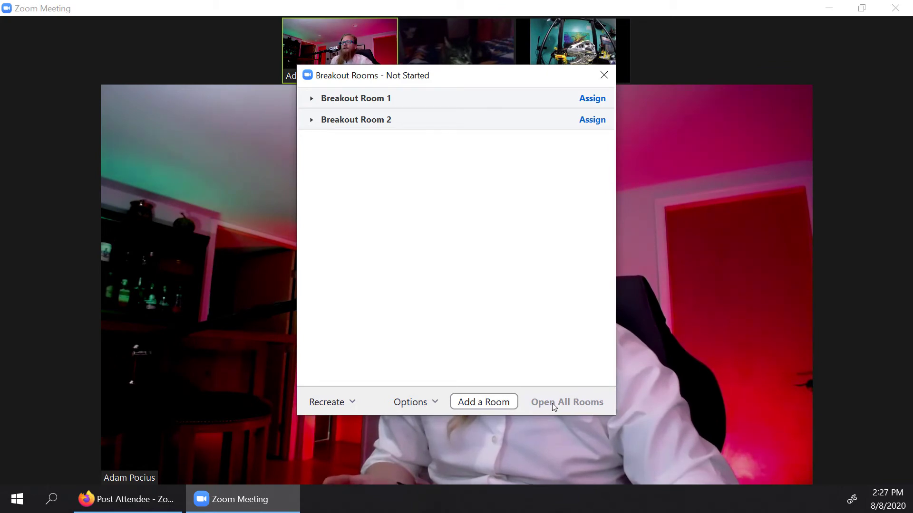
left_click(311, 98)
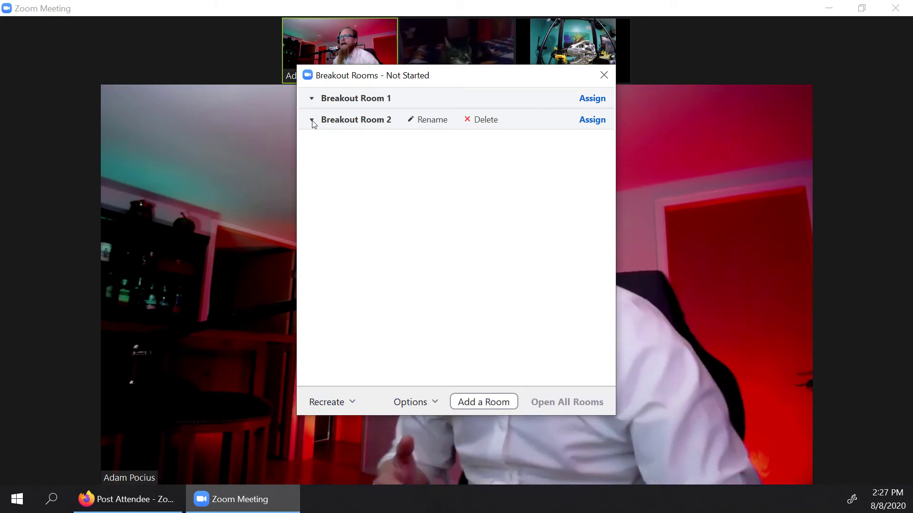
left_click(312, 120)
left_click(593, 100)
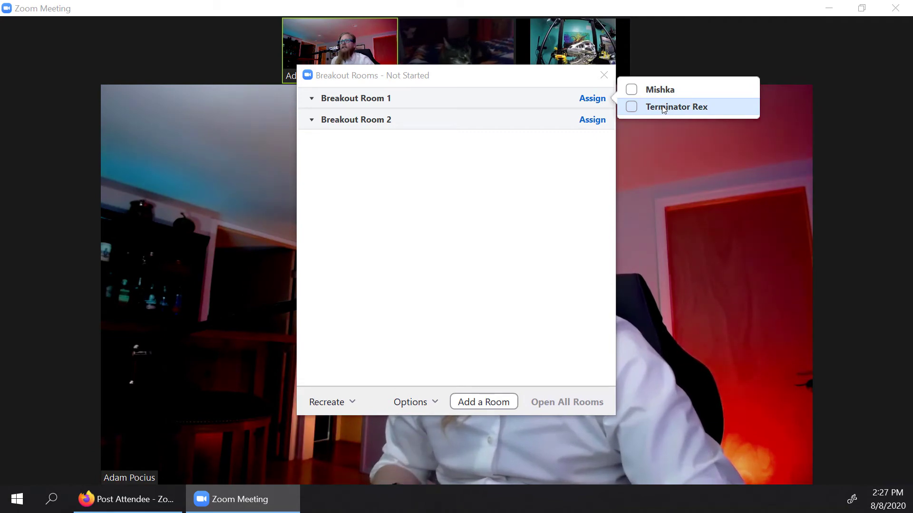
left_click(631, 90)
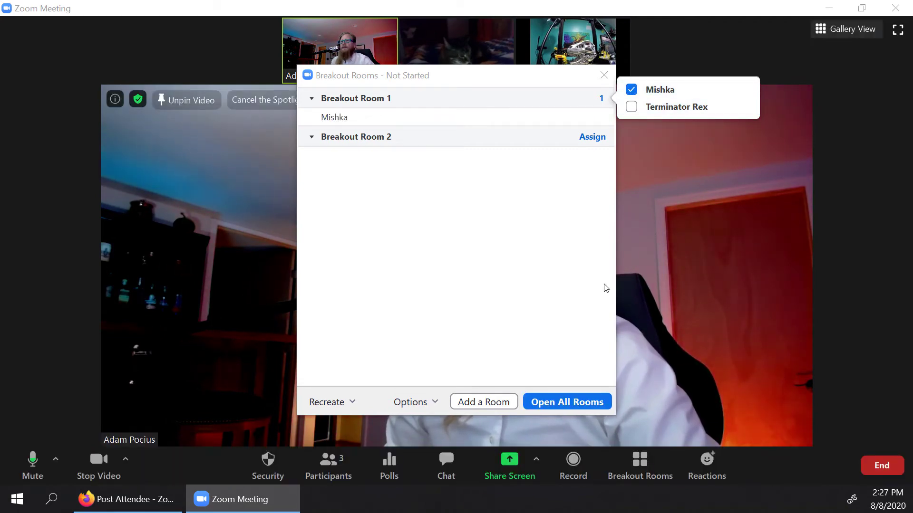
left_click(592, 137)
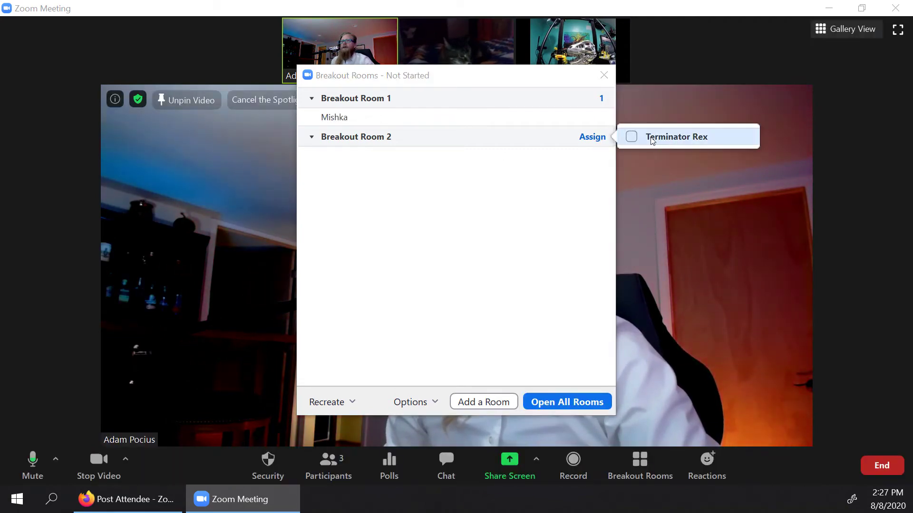
left_click(631, 136)
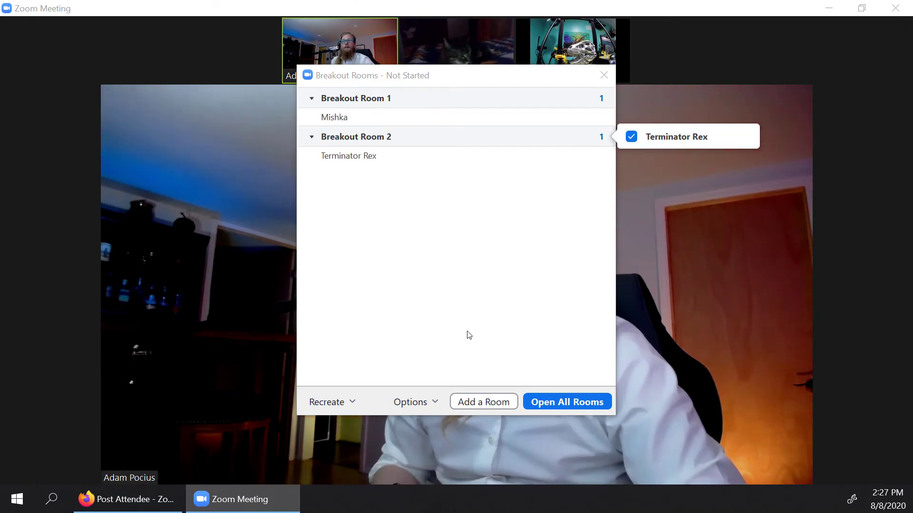
left_click(558, 401)
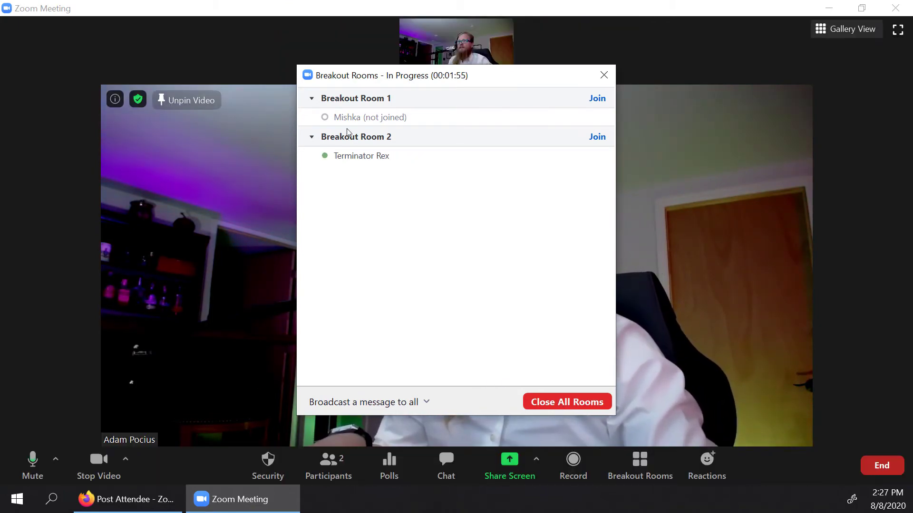
Move Terminator Rex into Breakout Room 1.
mouse_move(361, 123)
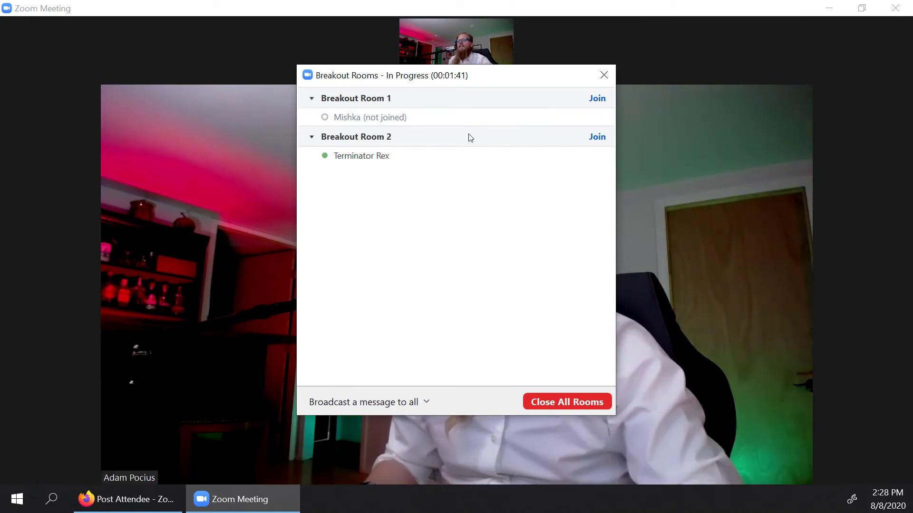
mouse_move(461, 152)
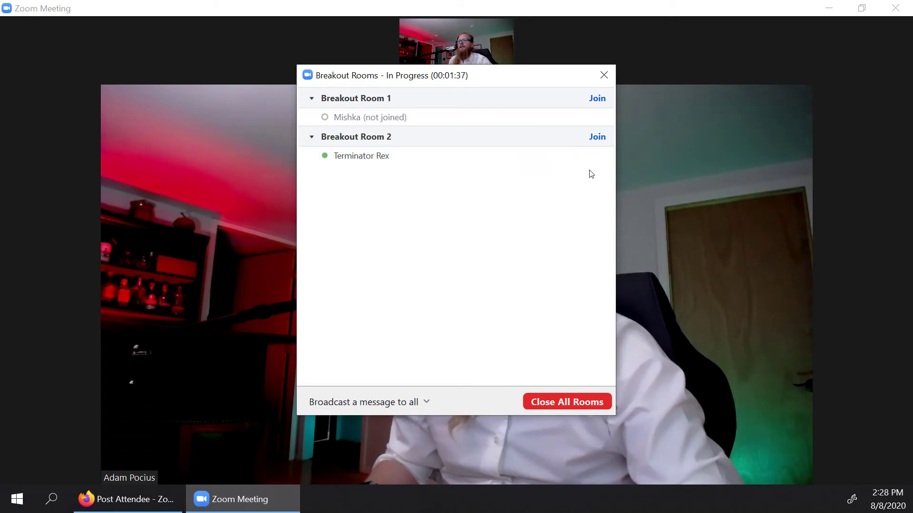
left_click(581, 161)
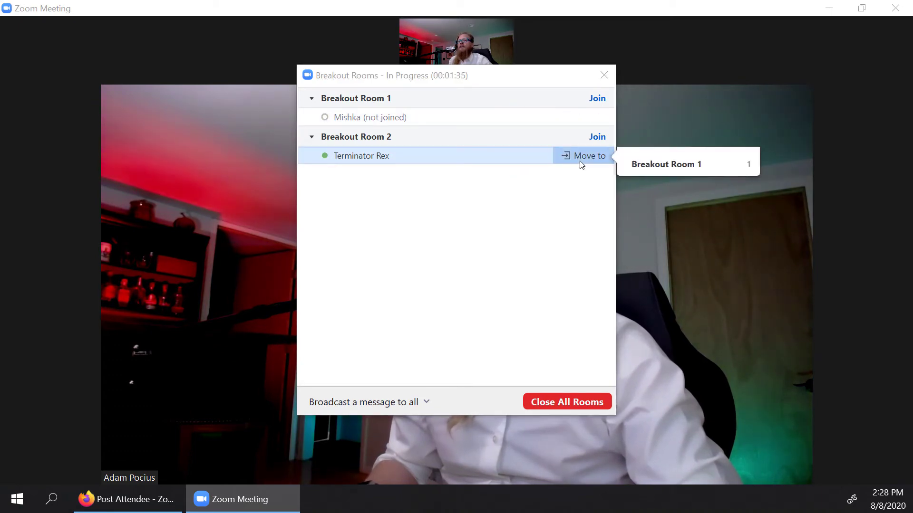
left_click(652, 165)
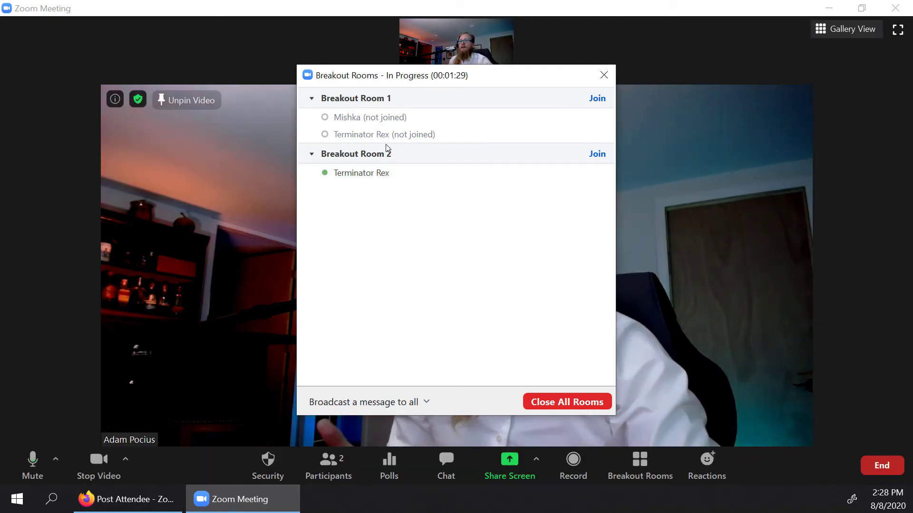
Move Terminator Rex back to Breakout Room 2.
mouse_move(382, 137)
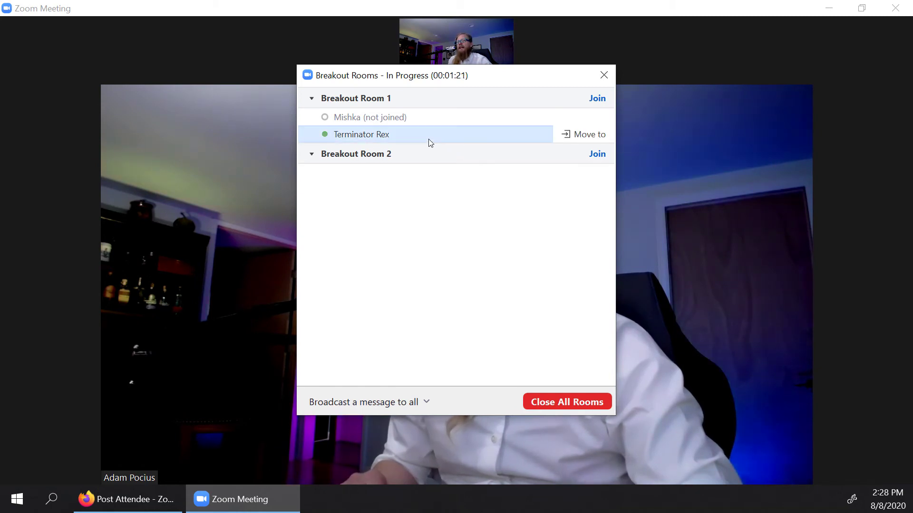
left_click(587, 135)
left_click(665, 143)
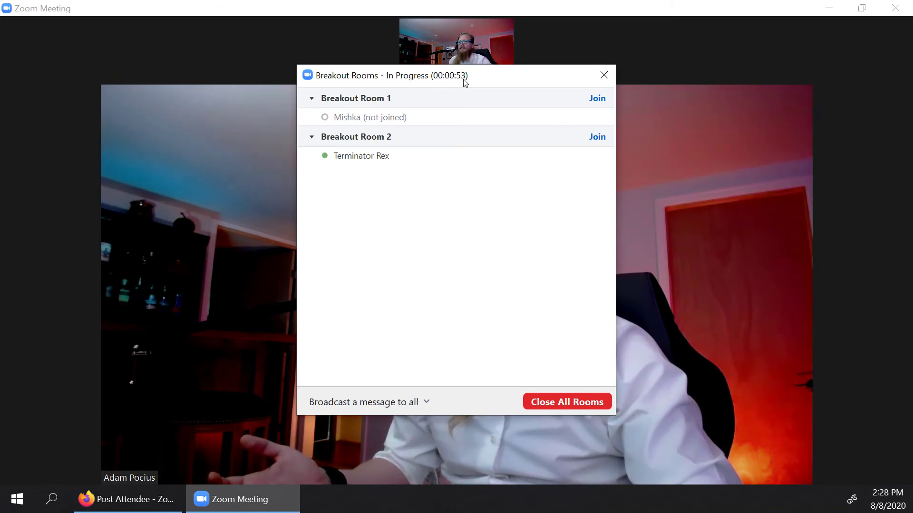
left_click_drag(469, 81, 405, 71)
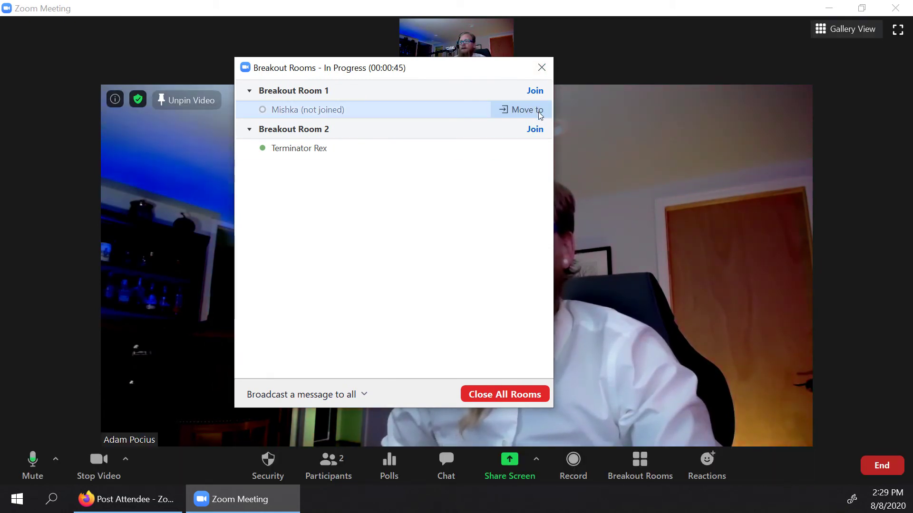
Join Breakout Room 1 as host, then leave it for the main session.
left_click(536, 92)
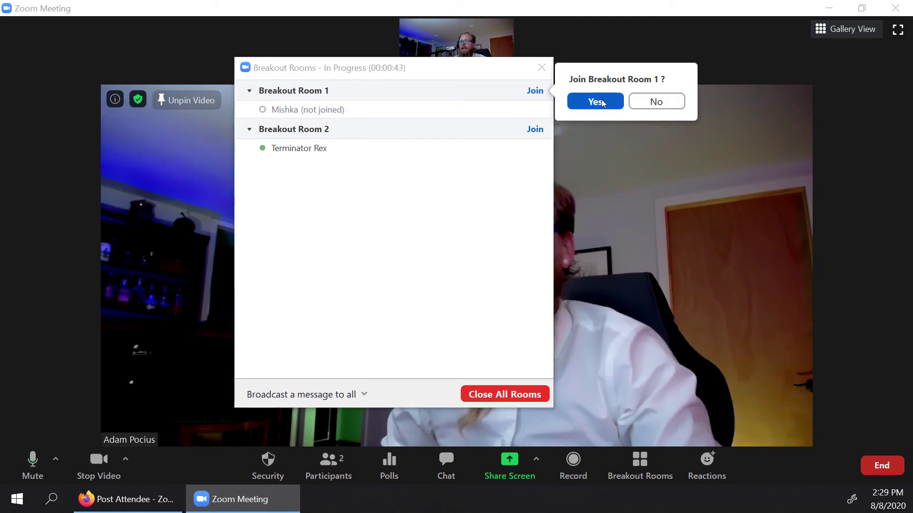
left_click(595, 98)
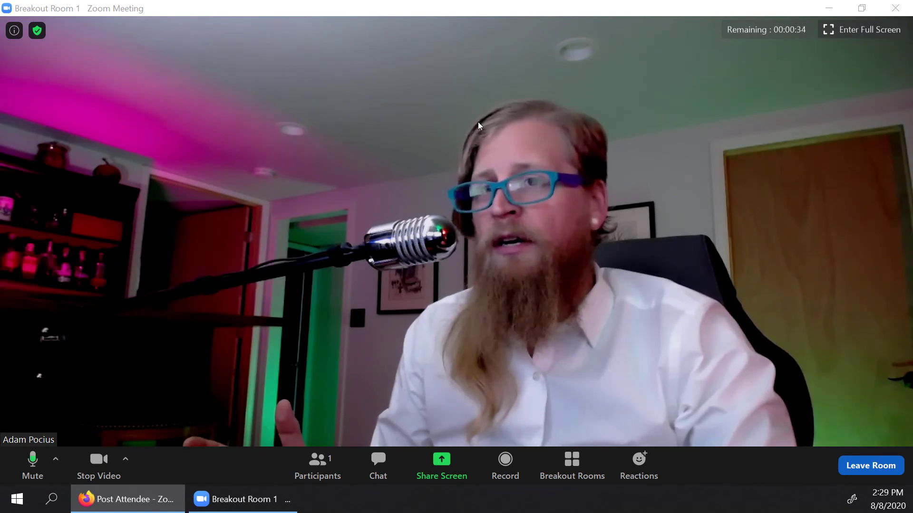
left_click(860, 464)
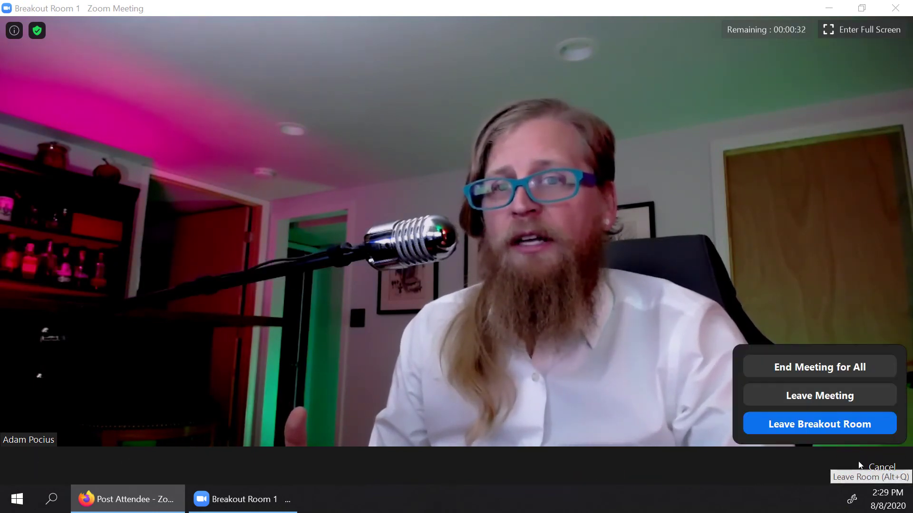
left_click(798, 424)
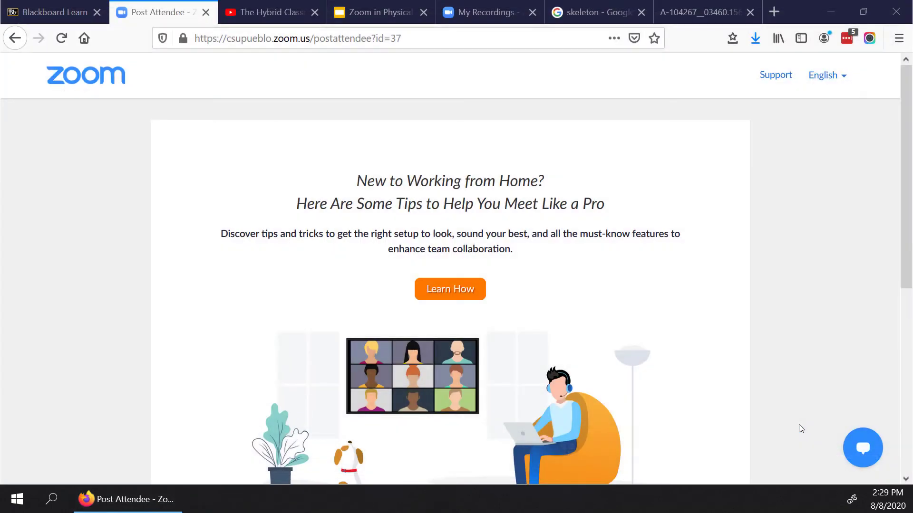
Maximize the meeting window and show the running breakout rooms overview.
scroll(780, 179, "down", 2)
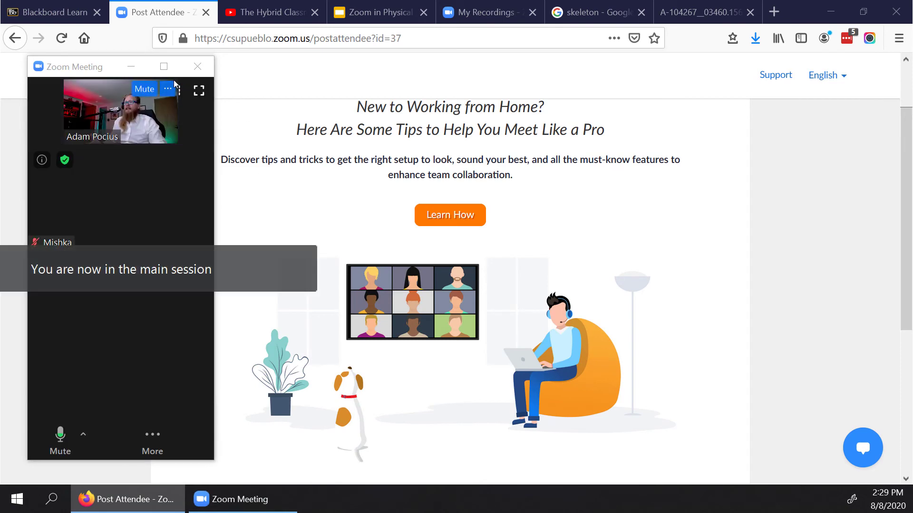
left_click(163, 66)
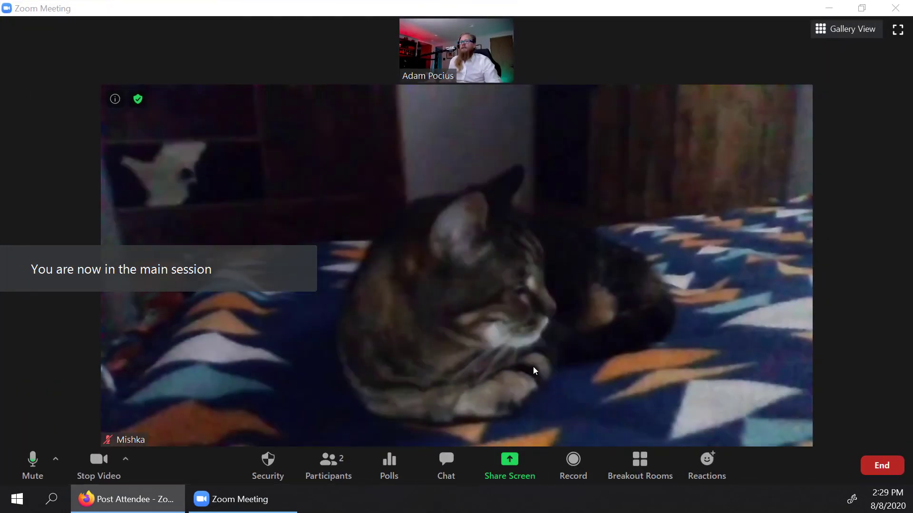
left_click(638, 464)
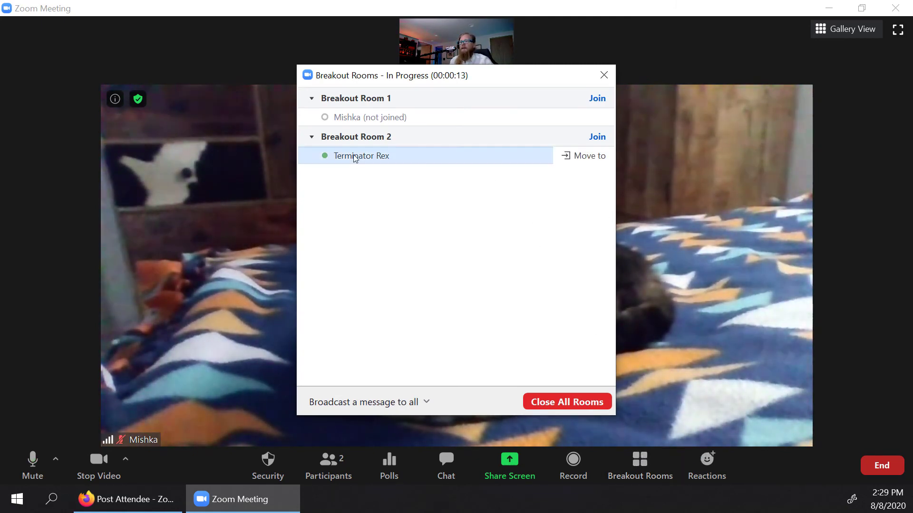
Join Breakout Room 2 and maximize its window to see the dinosaur-skull participant.
mouse_move(380, 159)
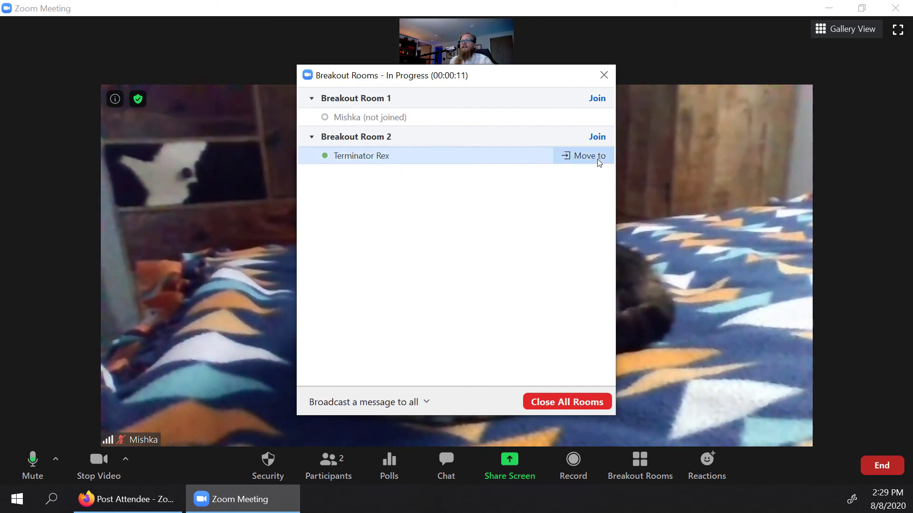
left_click(601, 141)
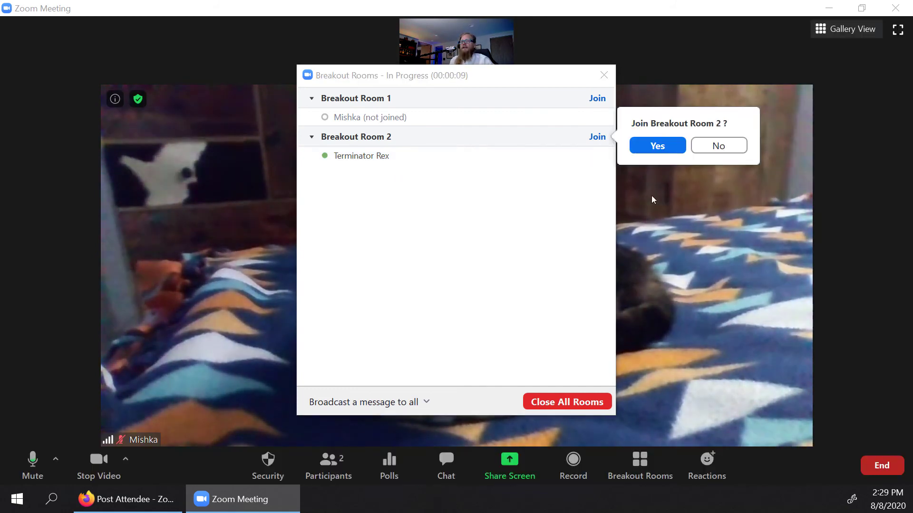
left_click(882, 466)
left_click(826, 438)
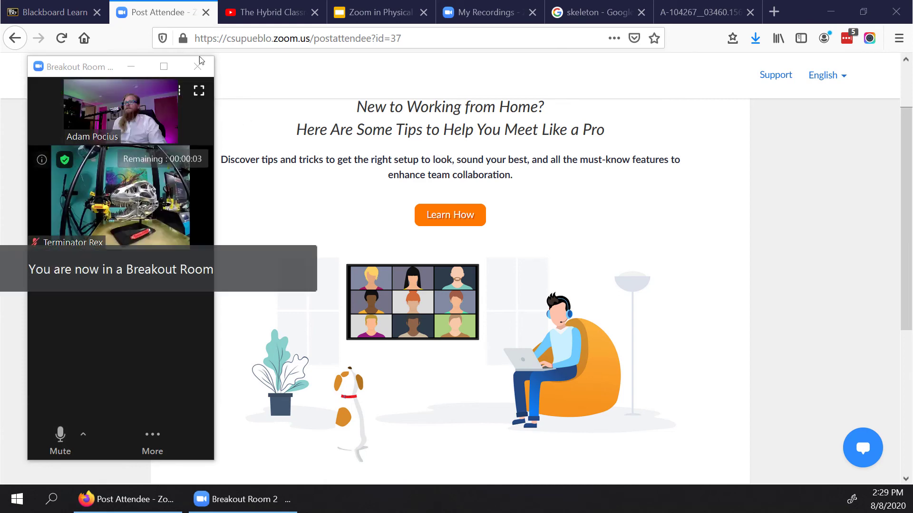
left_click(164, 66)
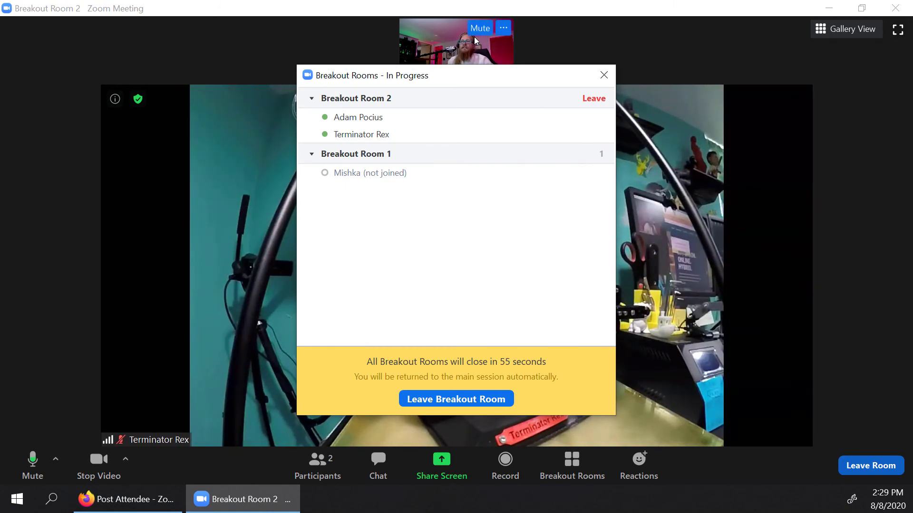
Drag the Breakout Rooms dialog left, down, and back up into view.
left_click_drag(483, 83, 244, 82)
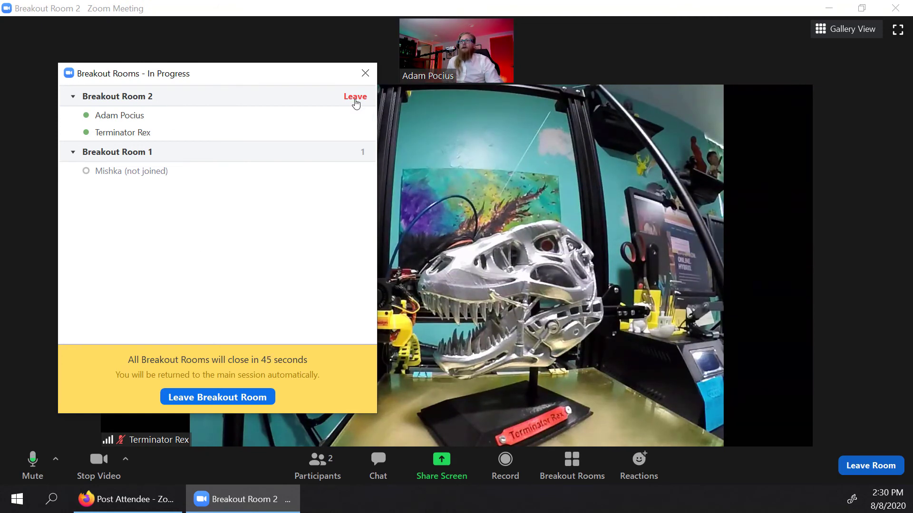
left_click_drag(285, 71, 220, 329)
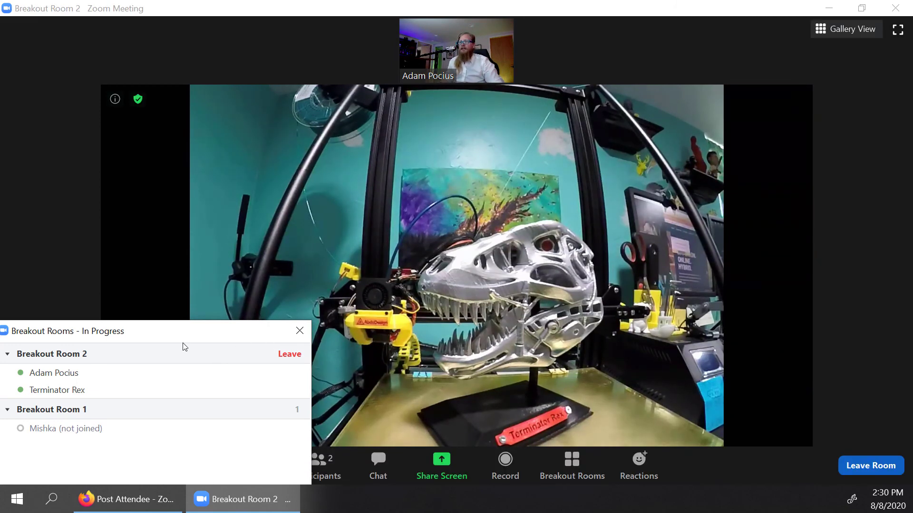
left_click_drag(153, 335, 280, 108)
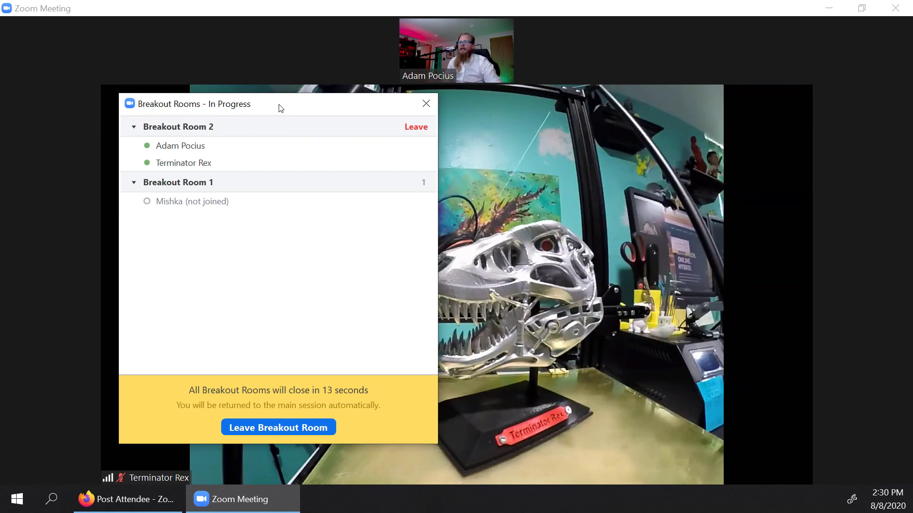
Leave Breakout Room 2, maximize the main window, and show the Participants list with all three attendees.
mouse_move(402, 140)
left_click(860, 466)
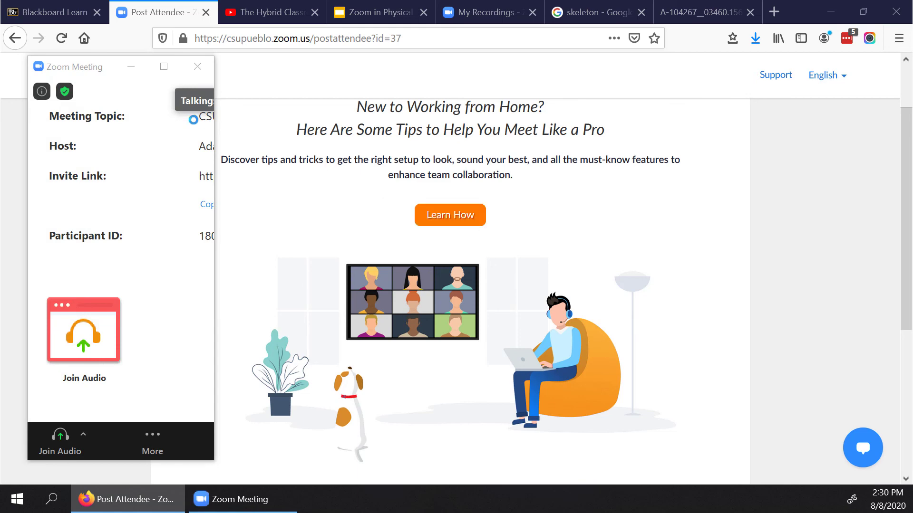
left_click(164, 67)
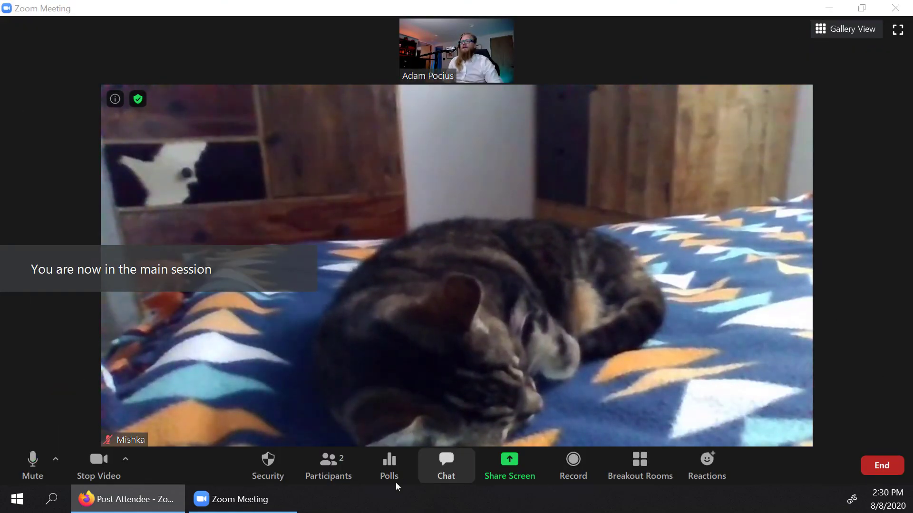
left_click(354, 479)
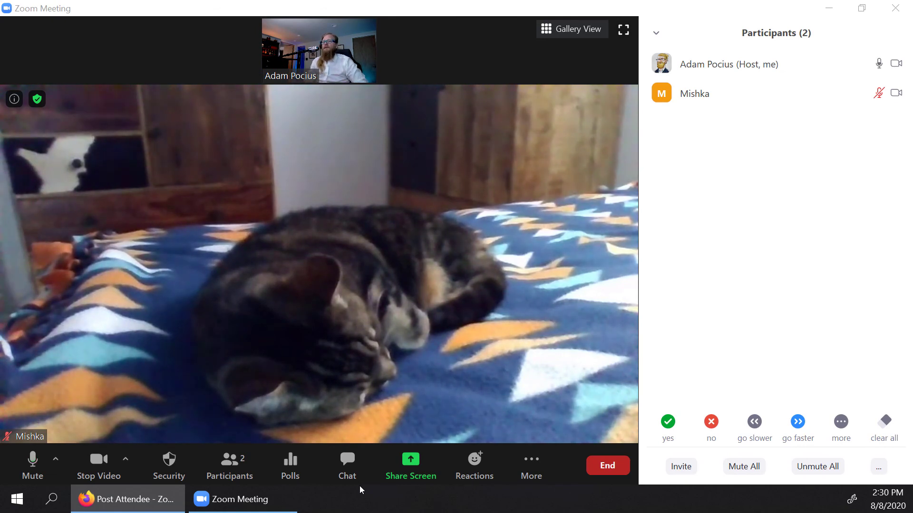
left_click(531, 470)
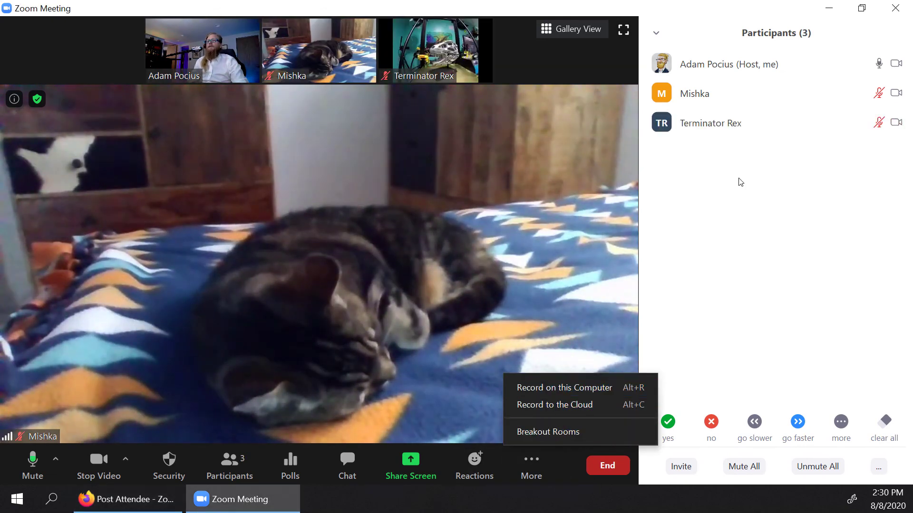
left_click(733, 231)
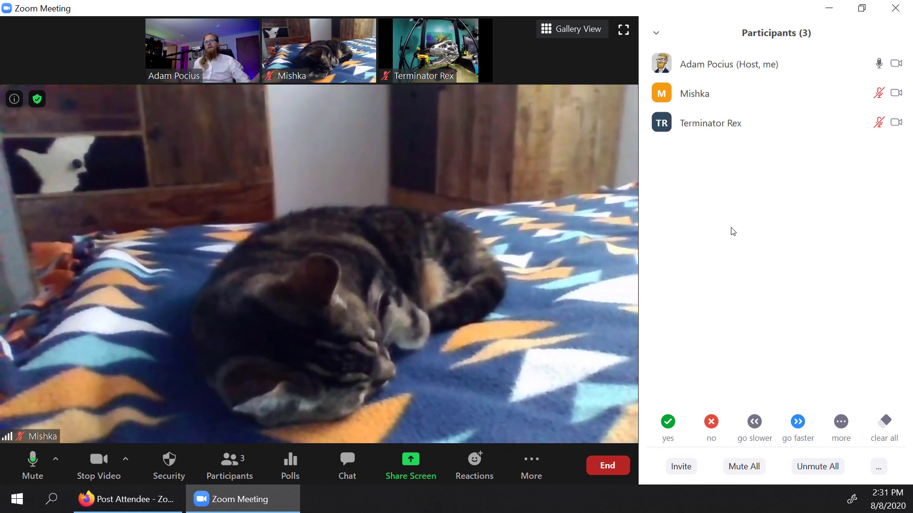
left_click(531, 464)
left_click(545, 442)
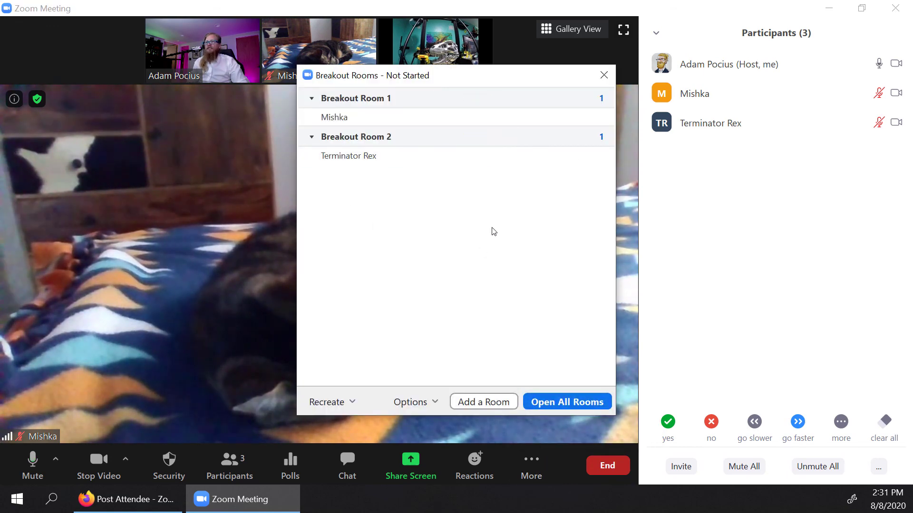